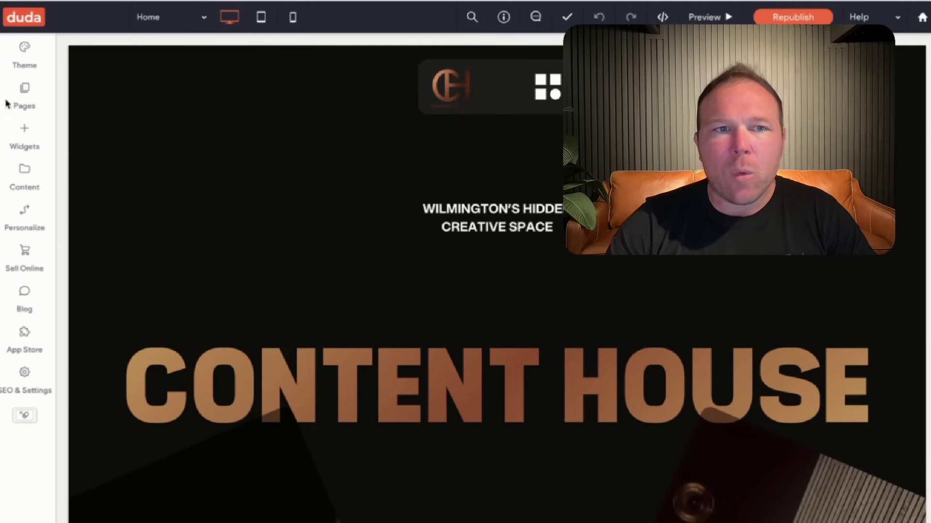
Switch Duda's editor to the Contact page from the Pages panel and close the panel
click(20, 100)
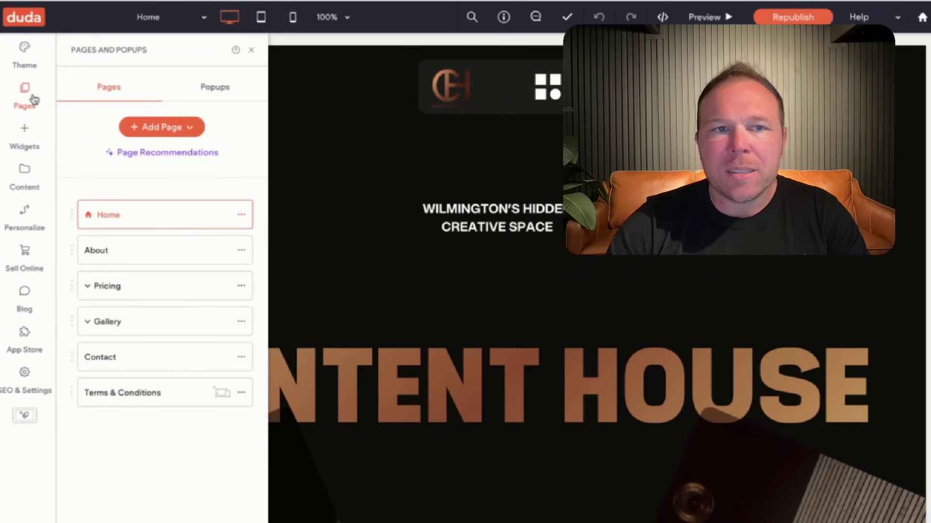
click(145, 370)
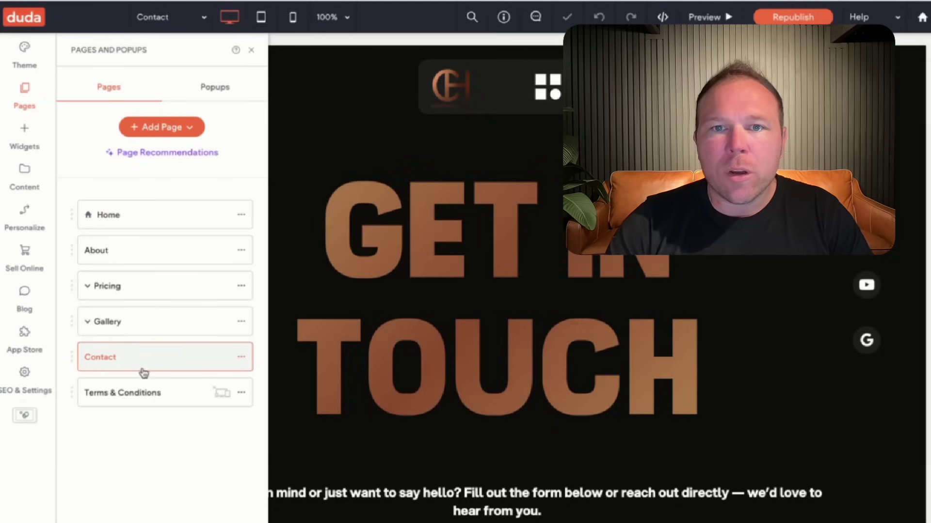
click(252, 51)
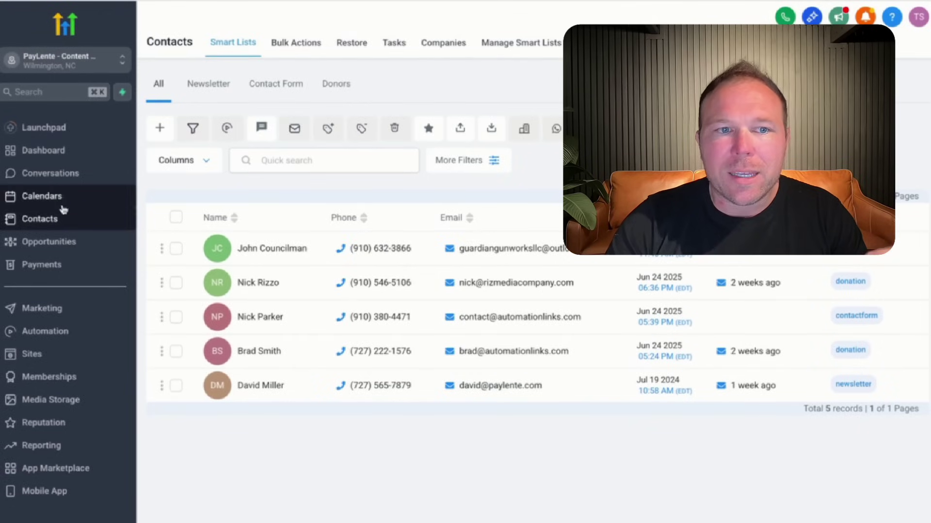
Check a contact's record, then open Content House Contact Form under Sites > Forms
click(252, 320)
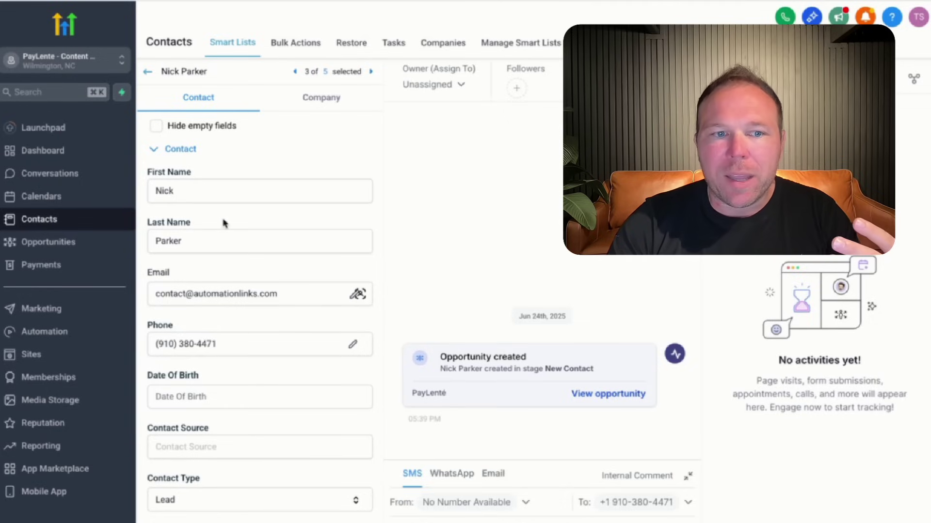
click(30, 355)
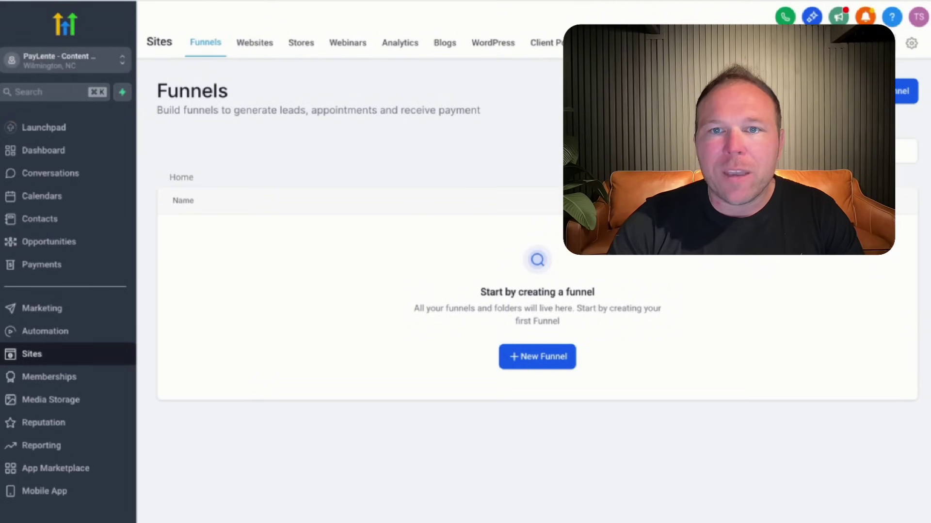
click(603, 43)
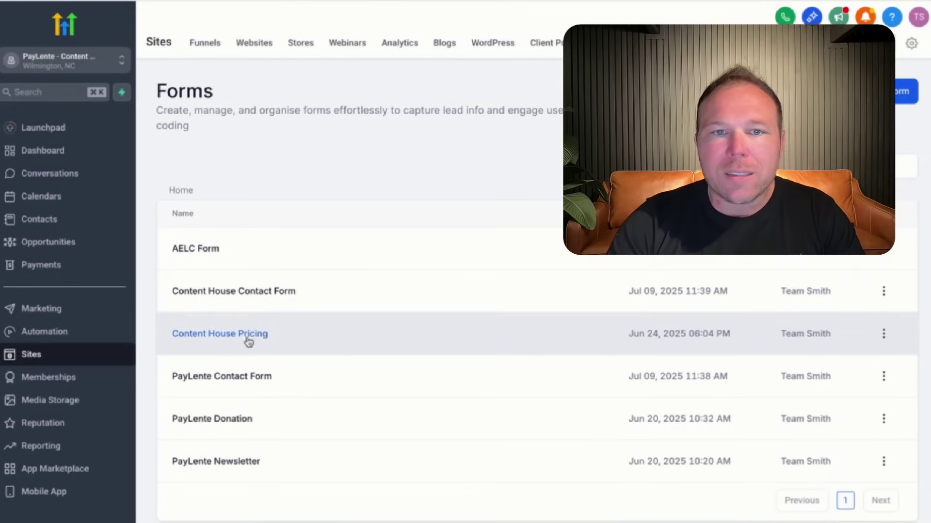
click(222, 292)
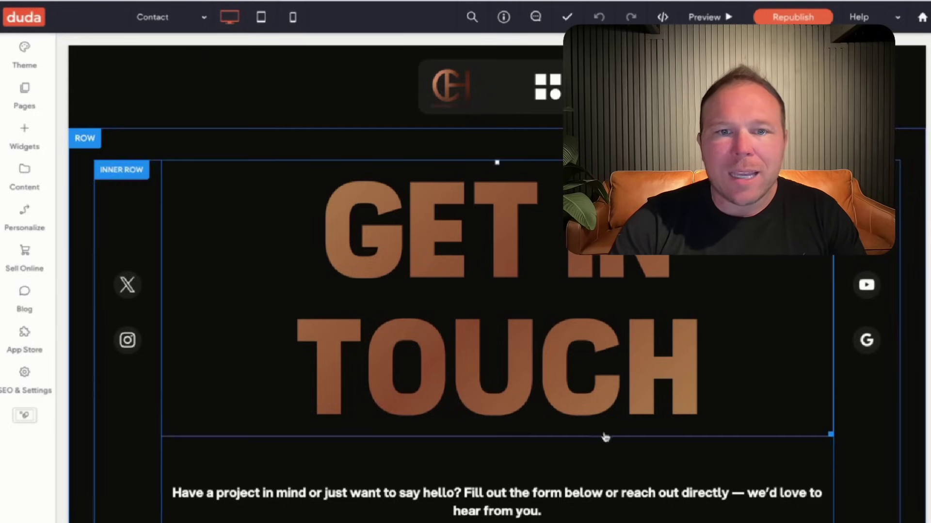
Drop an HTML widget onto the Contact page just above the existing form
scroll(688, 477, down, 5)
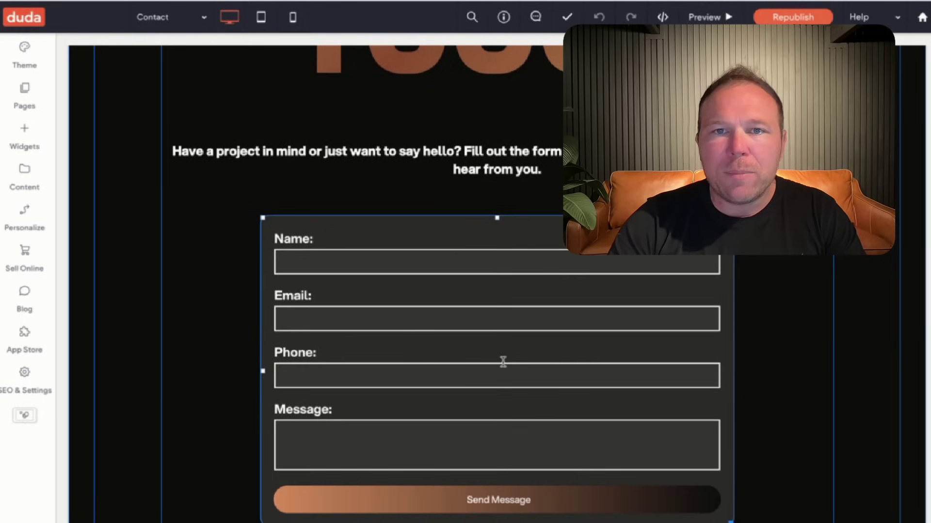
click(27, 142)
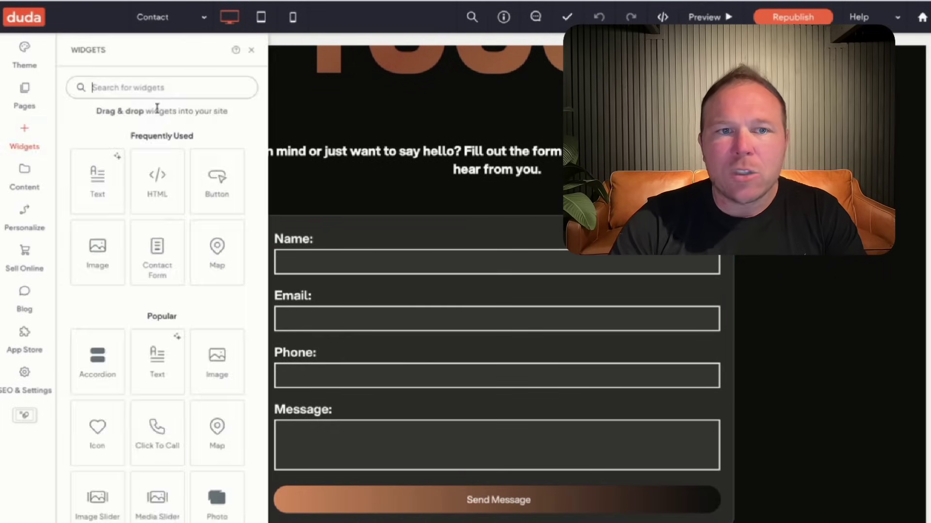
drag(156, 183, 357, 272)
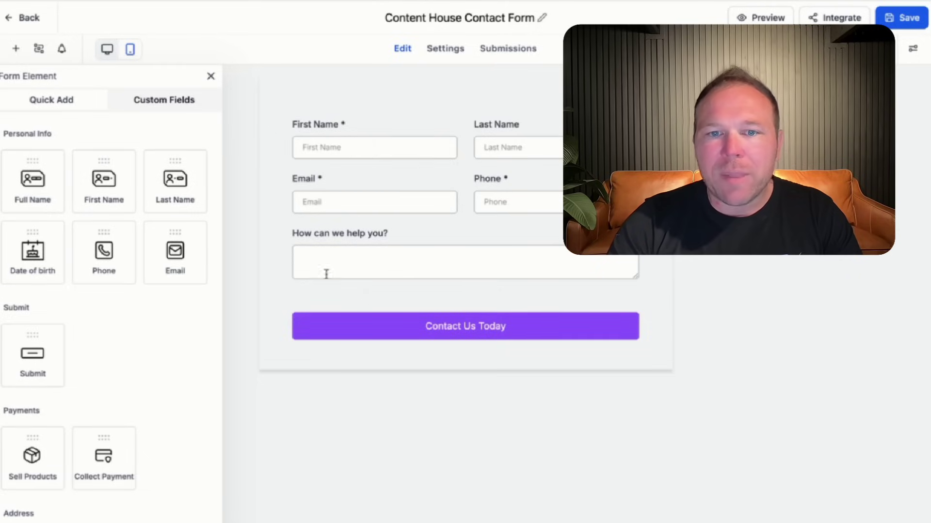
Set the Contact Us Today button background to #000000 and paste the embed code into Duda's HTML widget
click(459, 330)
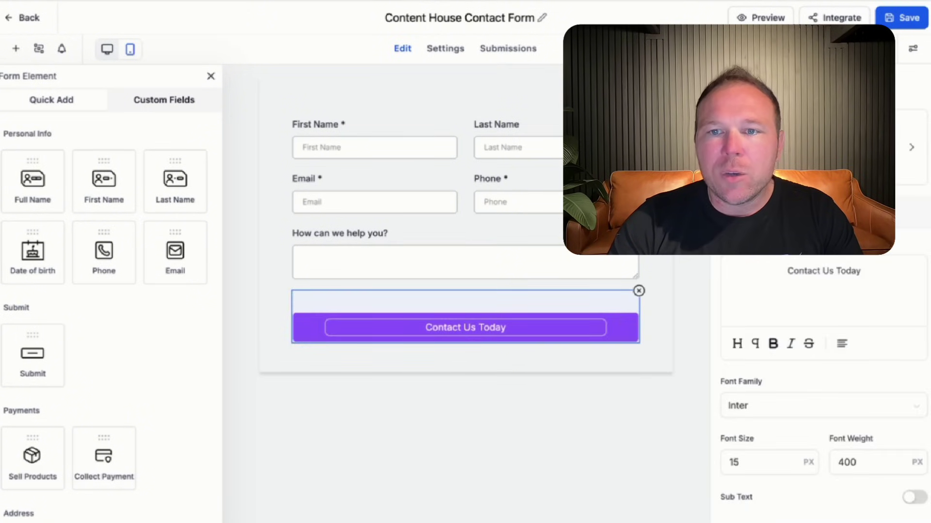
scroll(801, 267, down, 3)
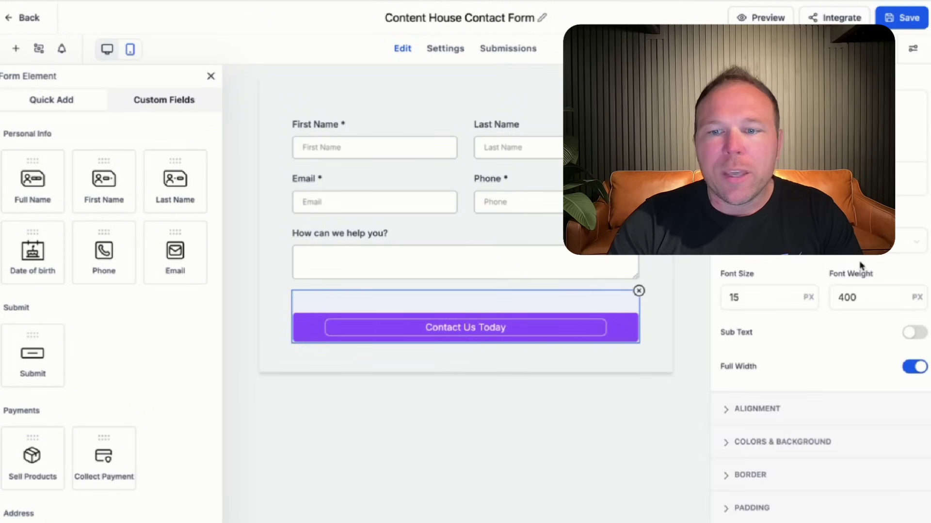
click(758, 442)
click(735, 333)
mouse_move(712, 457)
mouse_down()
mouse_move(664, 470)
mouse_move(720, 475)
mouse_up()
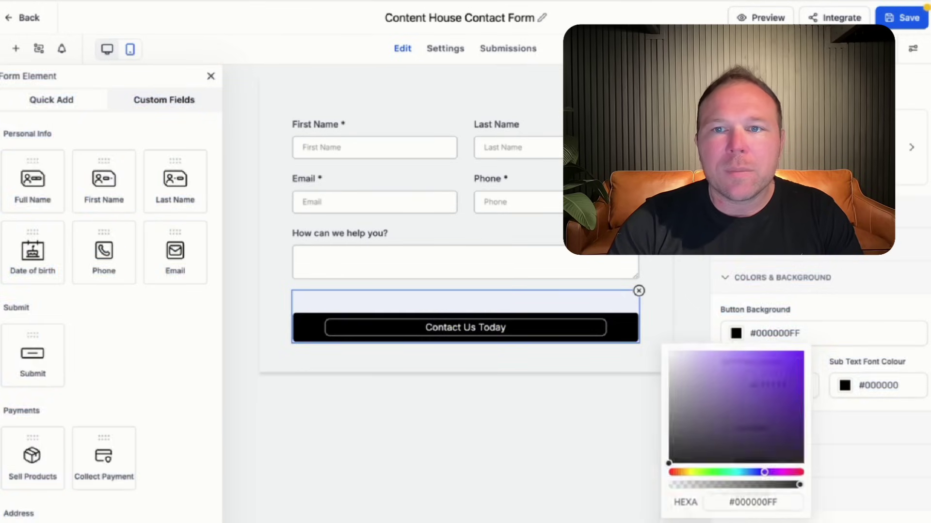
click(827, 19)
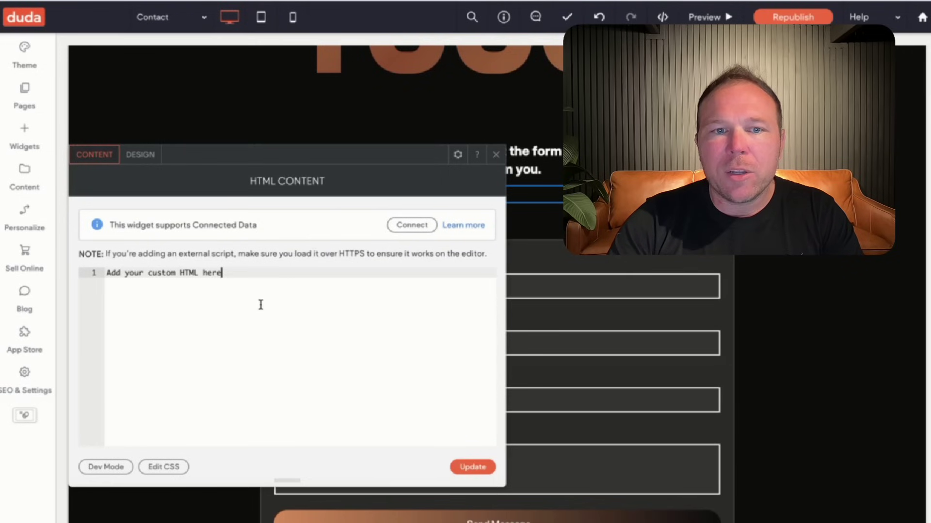
key(ctrl+a)
key(ctrl+v)
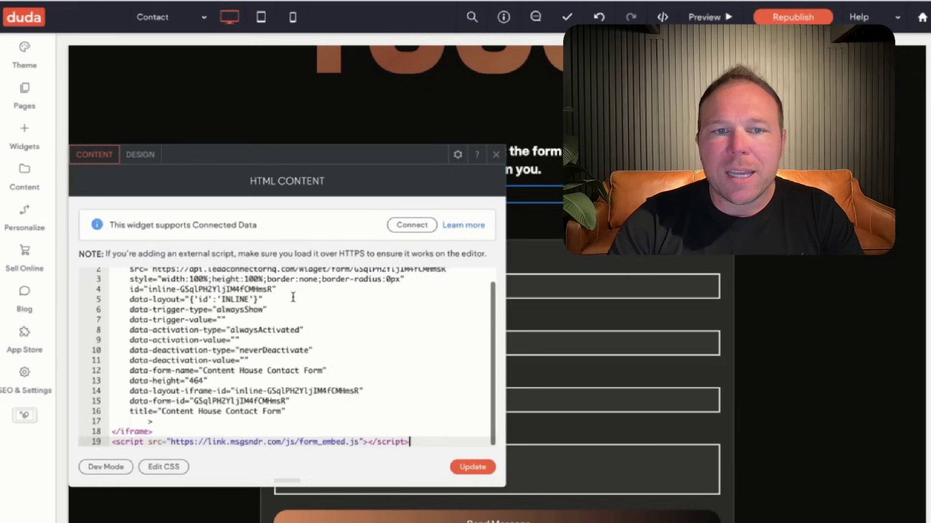
Apply the pasted embed code to the HTML widget and scroll to check the embedded form
click(473, 467)
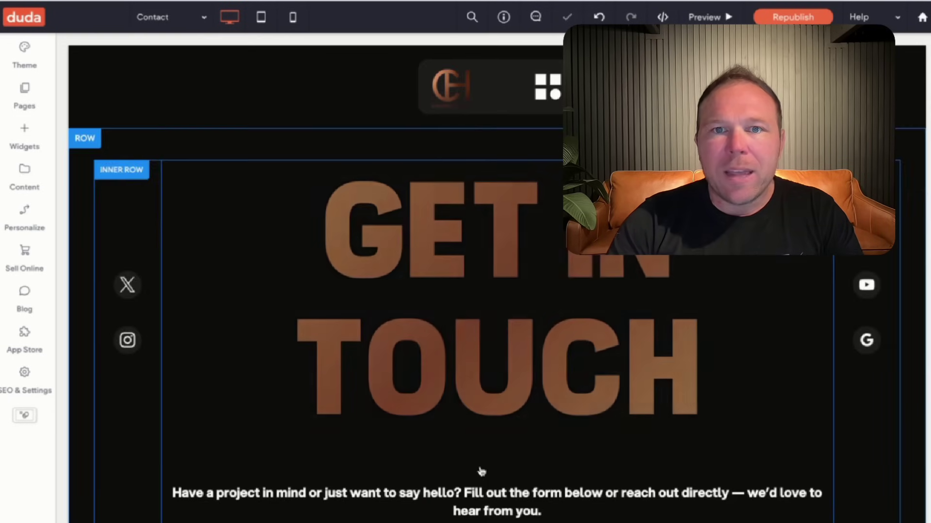
scroll(482, 472, down, 5)
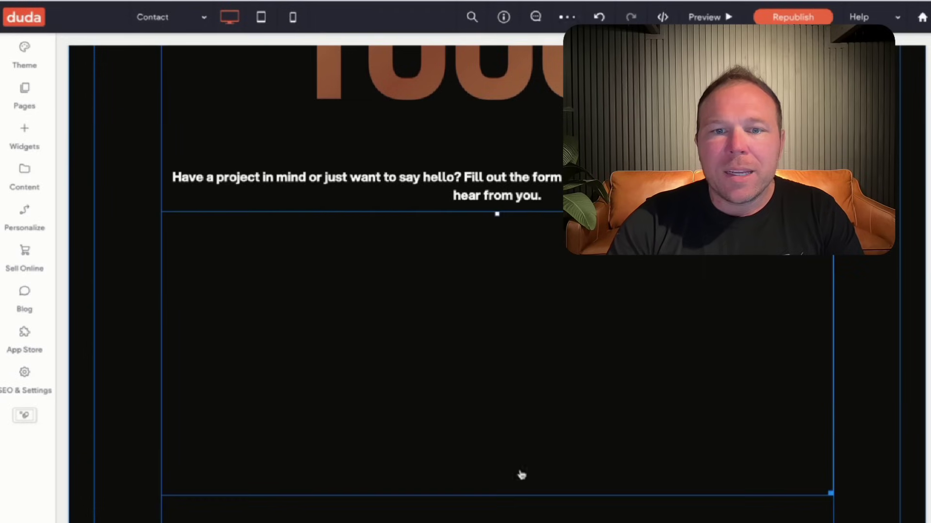
scroll(509, 349, up, 1)
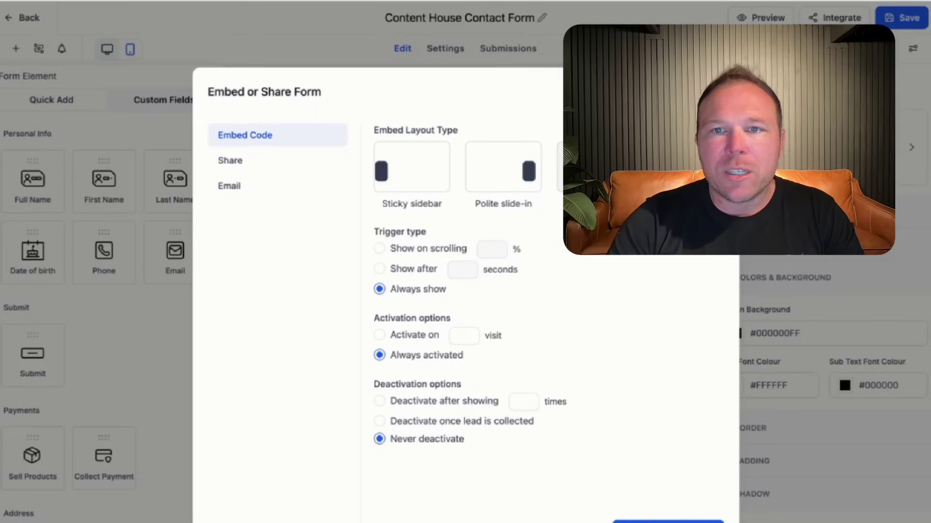
Leave the embed dialog and open the form-submitted contact's record from Contacts
key(Escape)
click(15, 18)
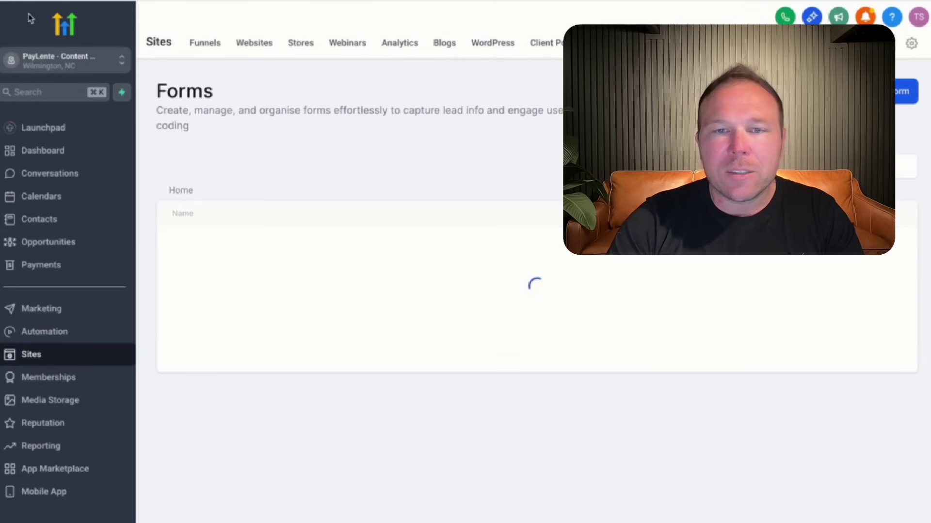
click(38, 219)
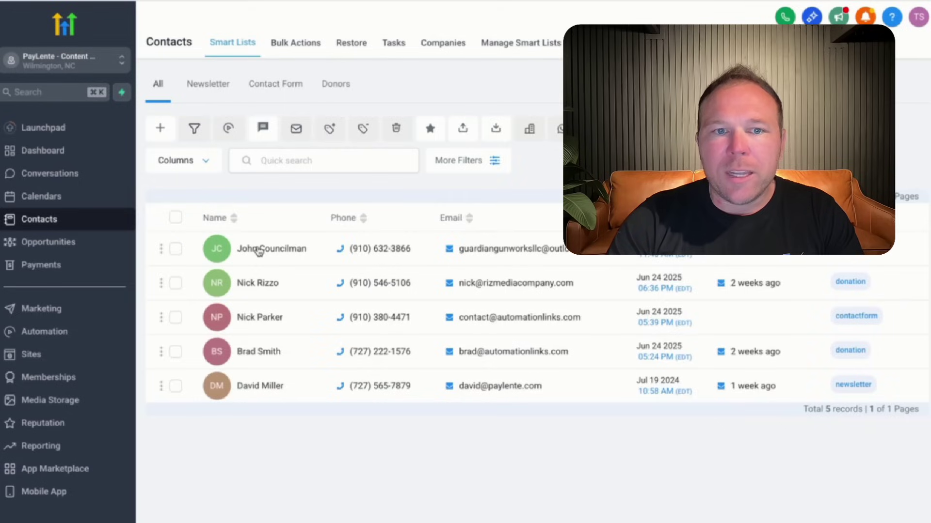
click(259, 250)
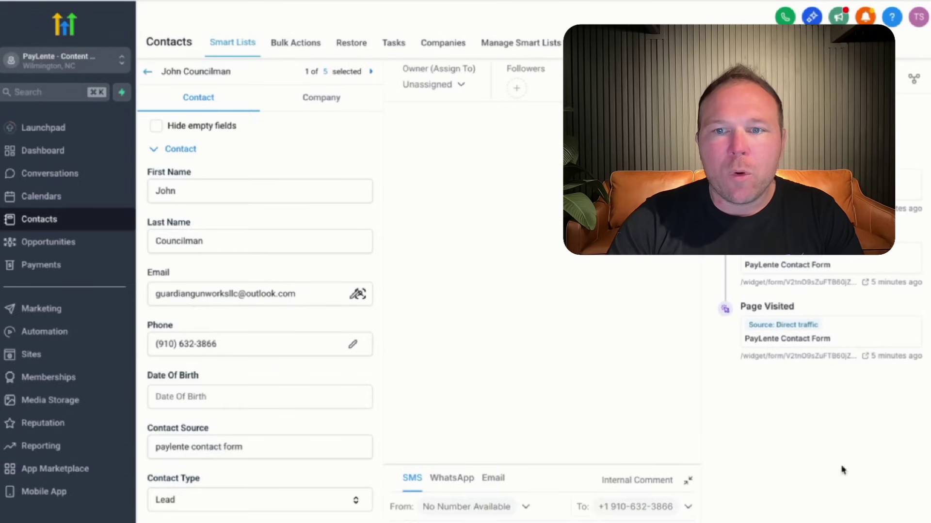
Review the contact's form-visit activity and First Attribution Details, then go to Opportunities
drag(824, 193, 847, 444)
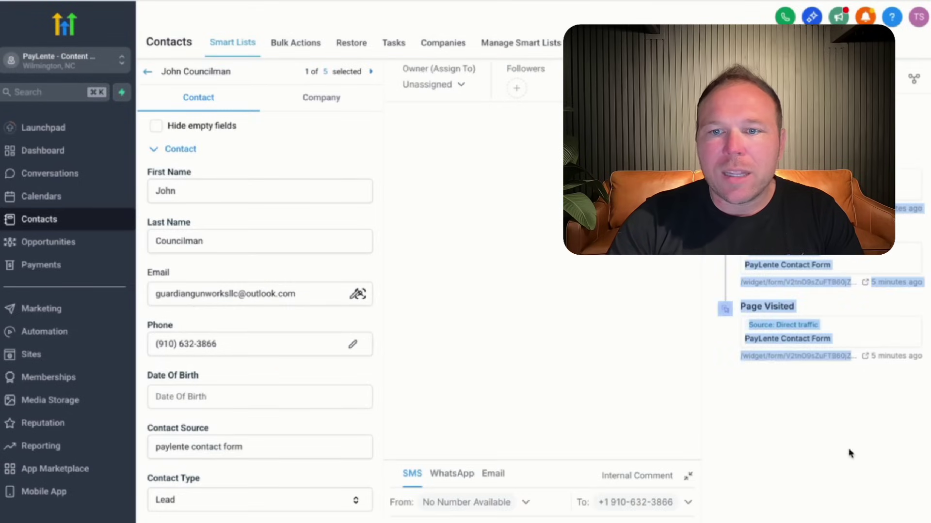
click(725, 308)
key(Escape)
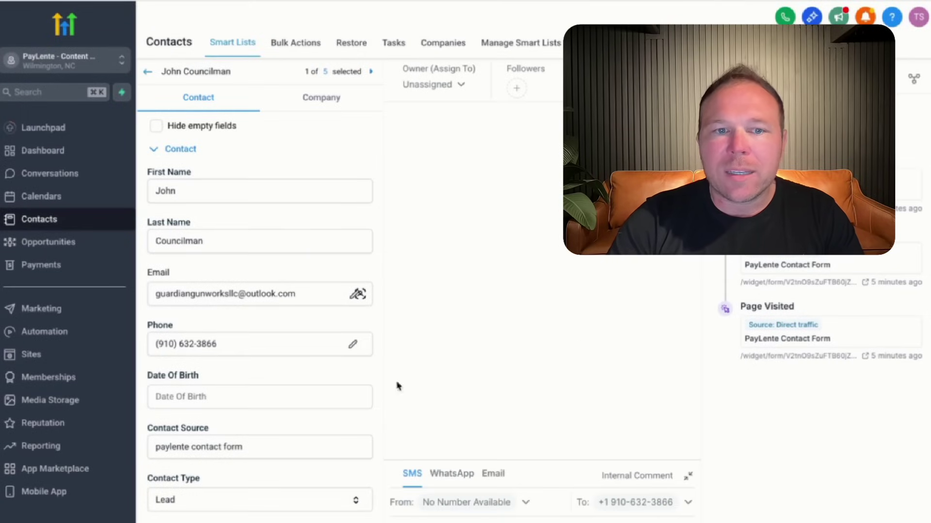
scroll(322, 394, down, 2)
scroll(323, 394, down, 6)
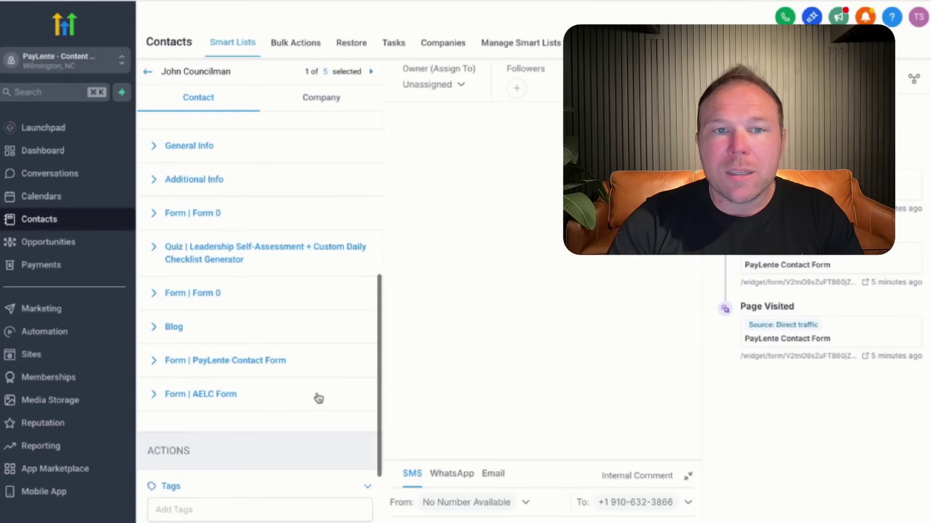
scroll(318, 397, down, 4)
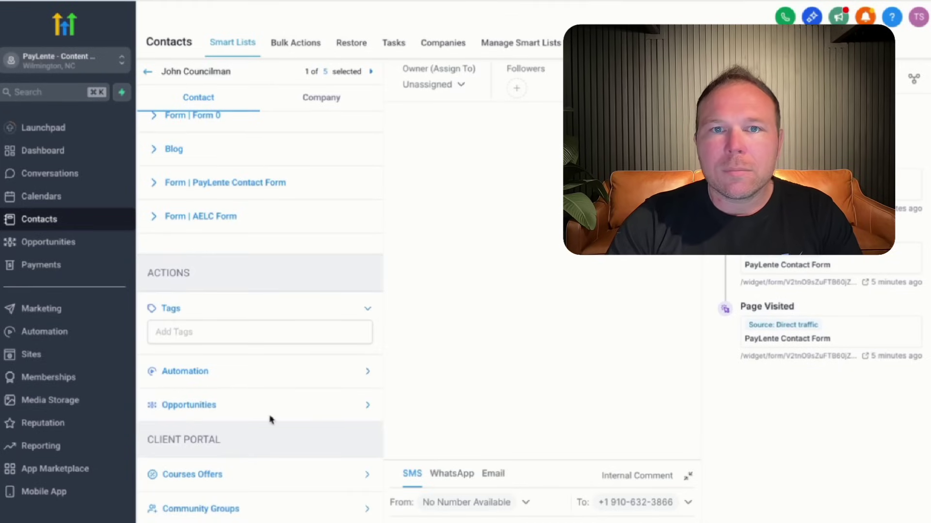
click(52, 243)
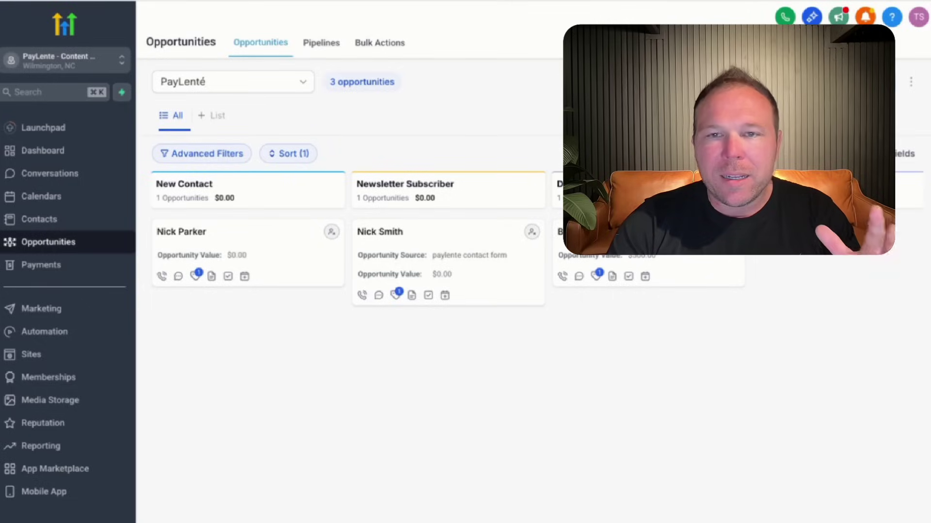
Go to Automation to reach the PayLente Newsletter workflow
click(63, 336)
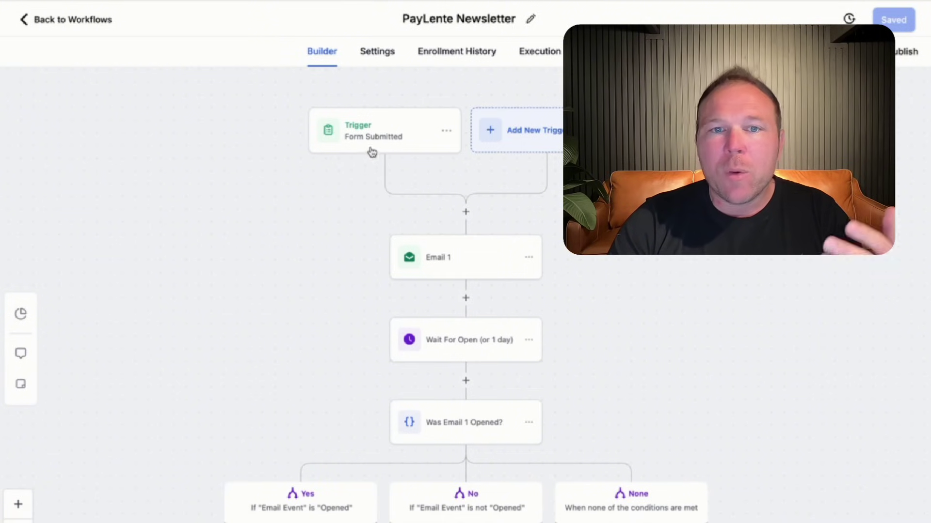
Inspect the Email 1 step and the Was Email 1 Opened? condition of the newsletter workflow
click(448, 257)
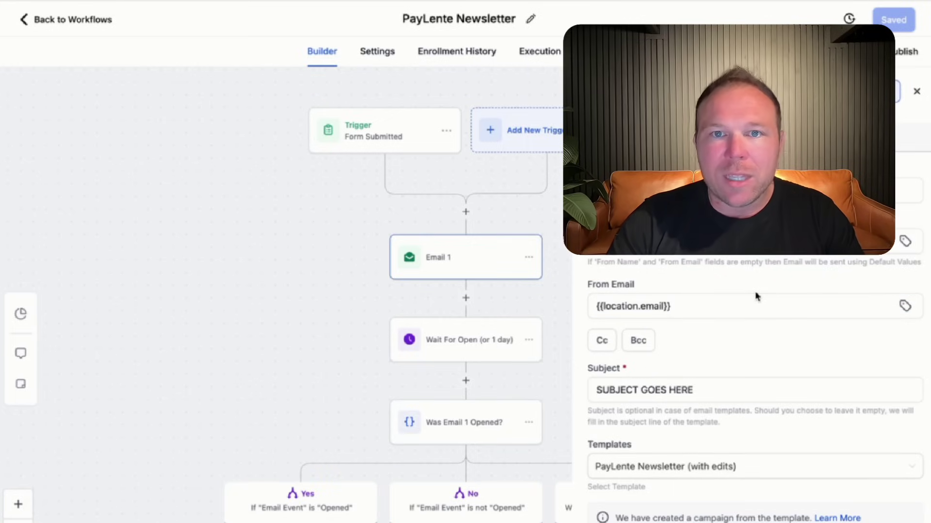
scroll(754, 293, down, 5)
scroll(735, 338, up, 4)
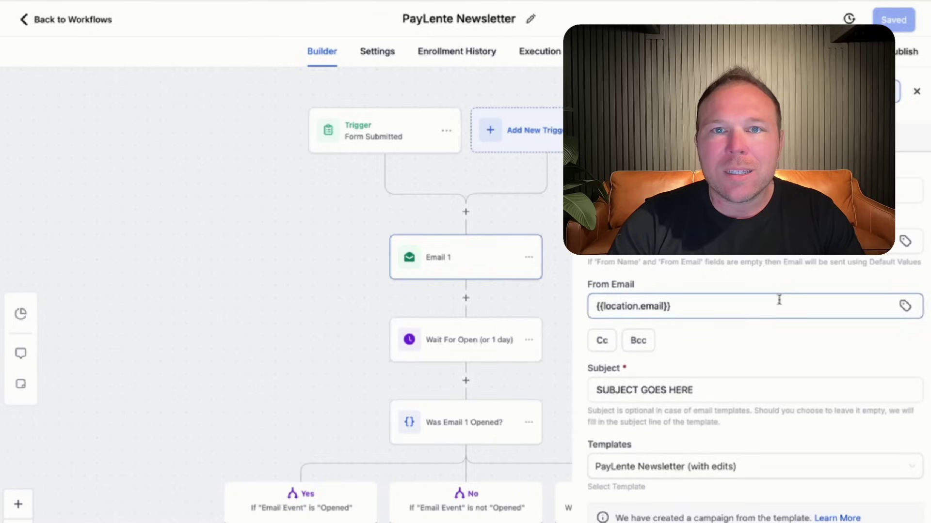
click(454, 431)
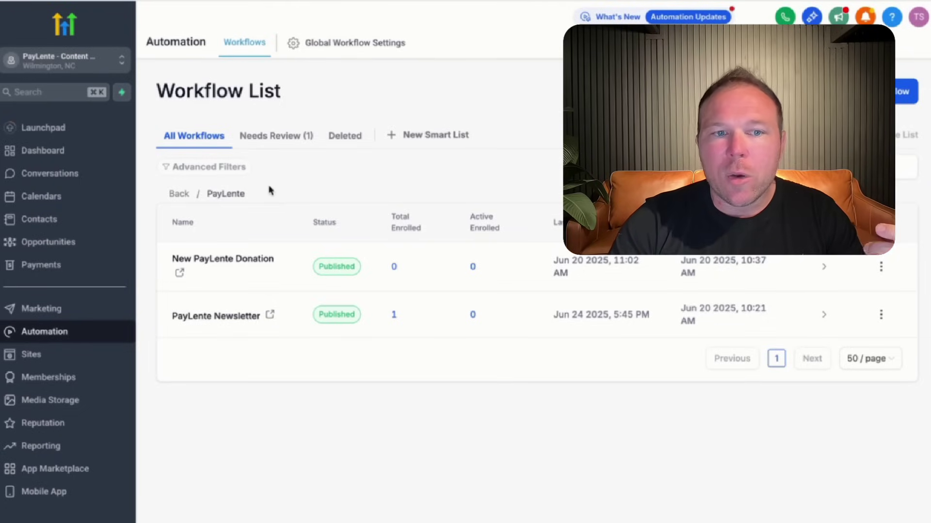
click(68, 312)
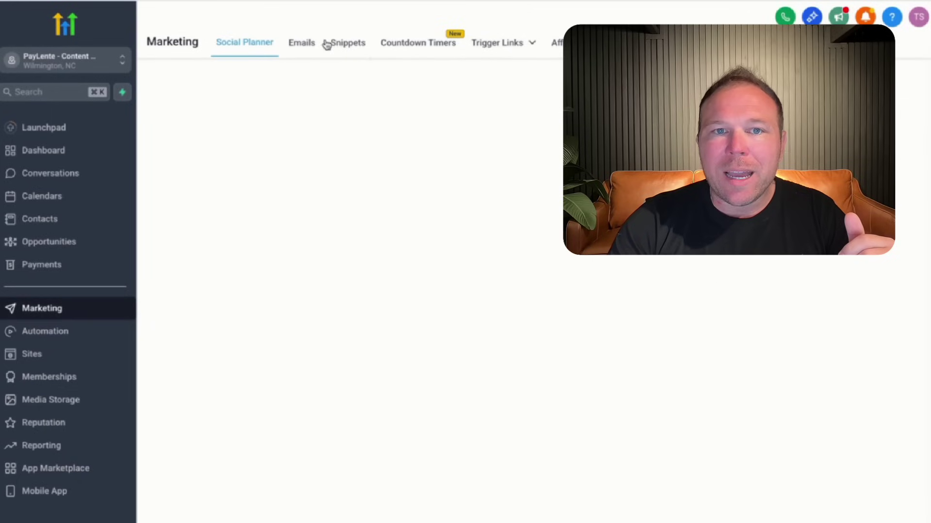
Look over the Emails tab, then open Social Planner's post statistics
click(307, 45)
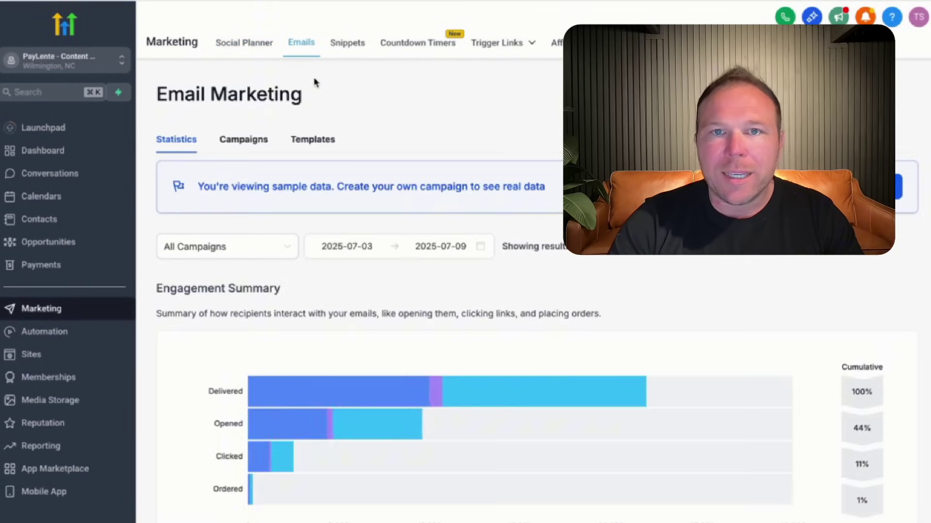
click(249, 48)
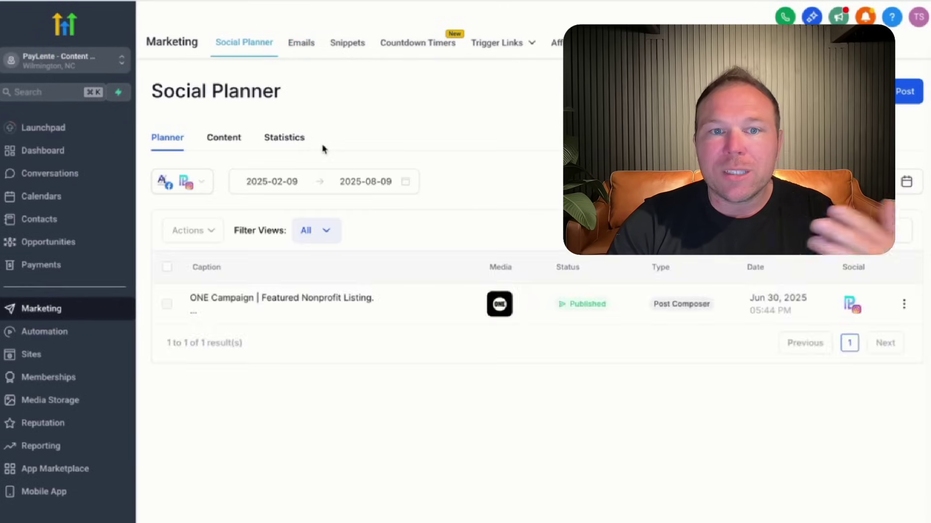
click(284, 138)
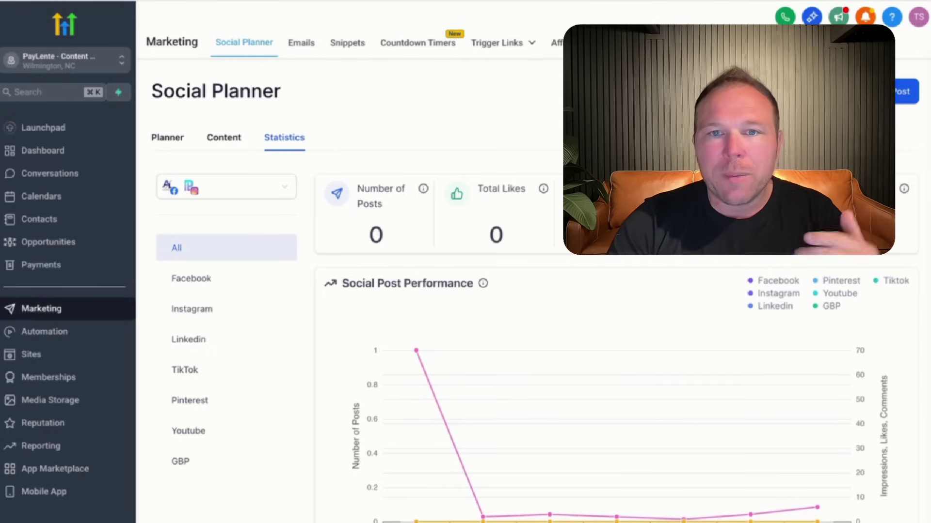
Scroll the email statistics to the 44.06% open rate, then open the Dashboard
click(298, 50)
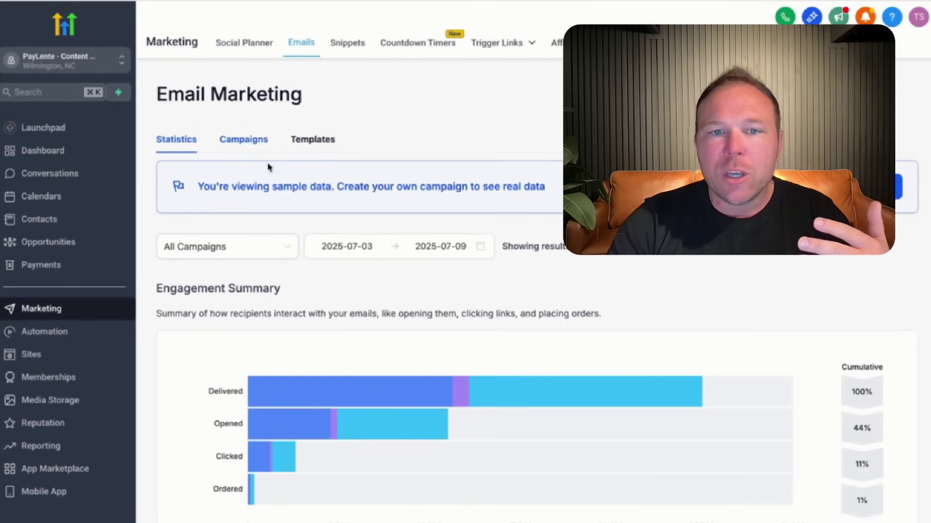
scroll(610, 334, down, 2)
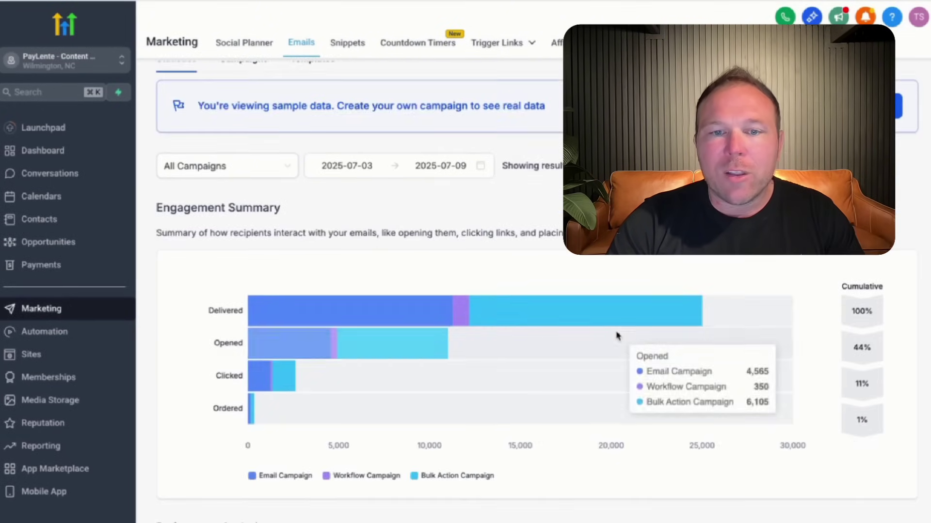
scroll(617, 336, down, 5)
scroll(550, 418, down, 1)
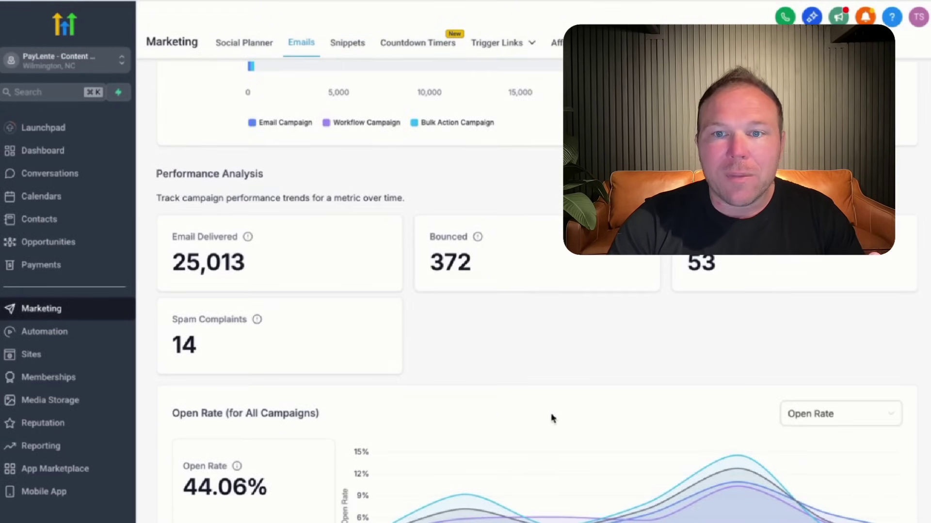
scroll(552, 418, down, 1)
scroll(552, 417, down, 3)
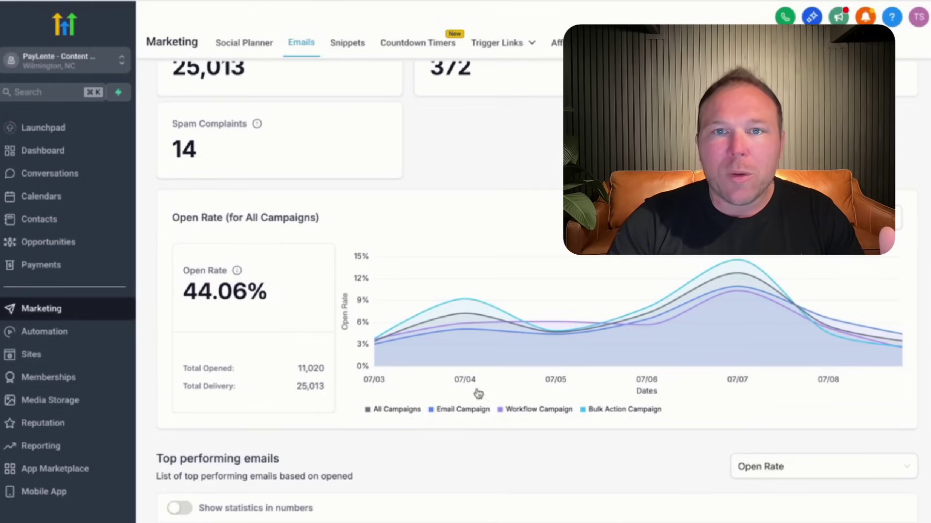
drag(171, 292, 290, 301)
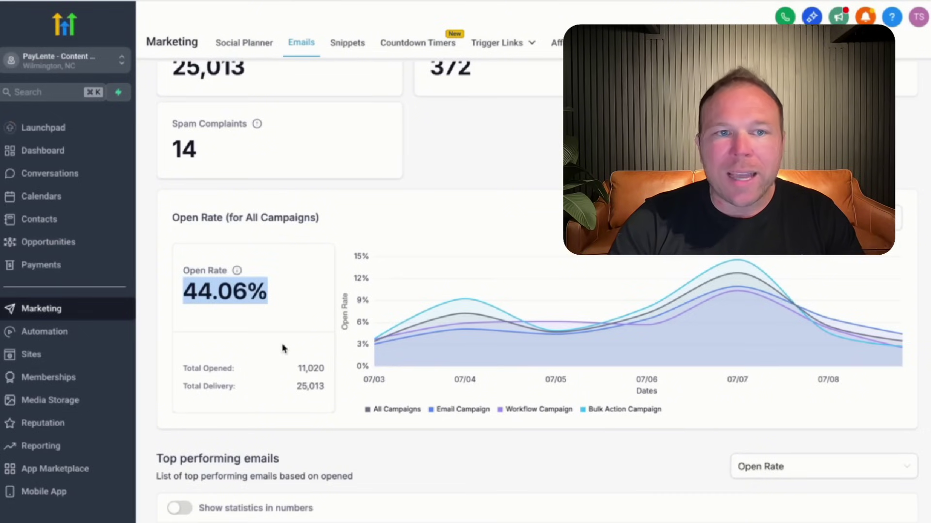
click(62, 151)
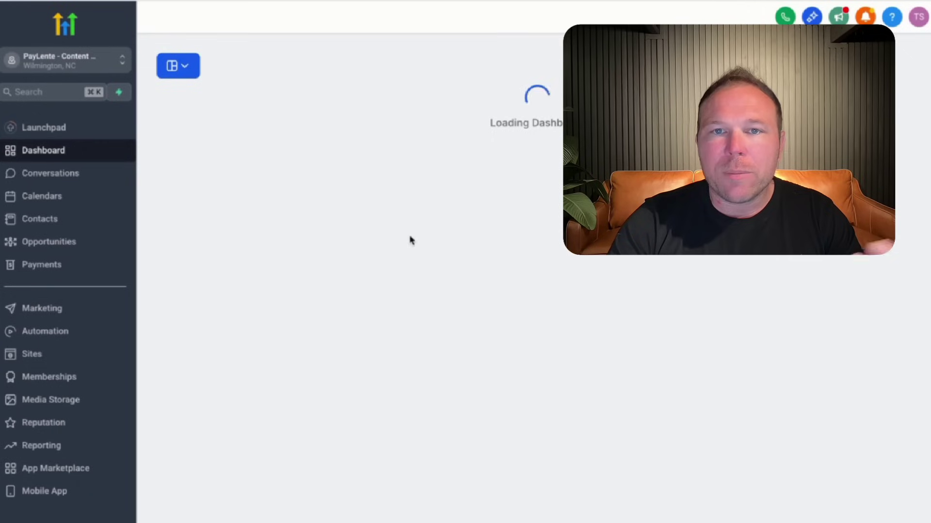